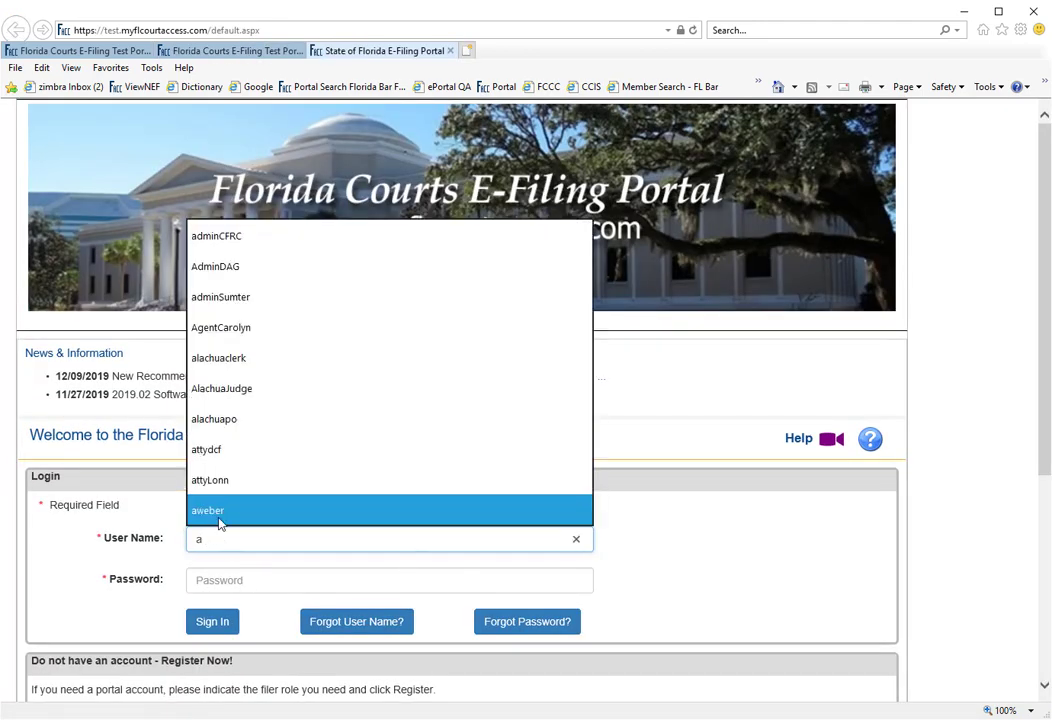
Sign in to the portal with the saved user name from the autocomplete.
{"action": "left_click", "coordinate": [220, 519]}
{"action": "left_click", "coordinate": [204, 623]}
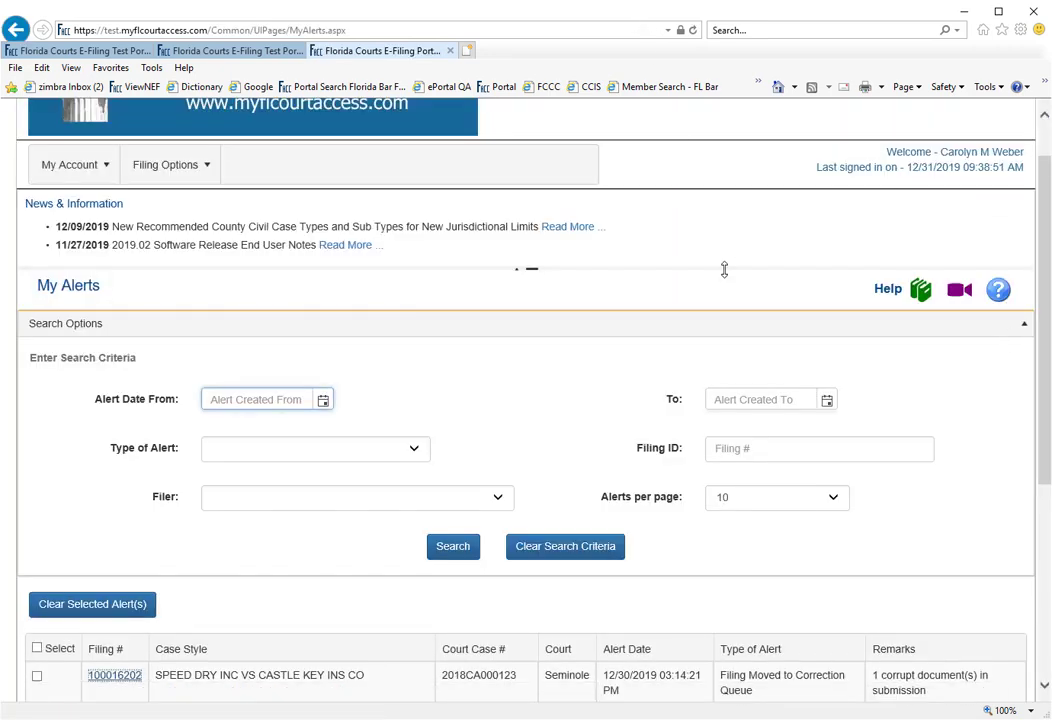
{"action": "left_click", "coordinate": [1025, 328]}
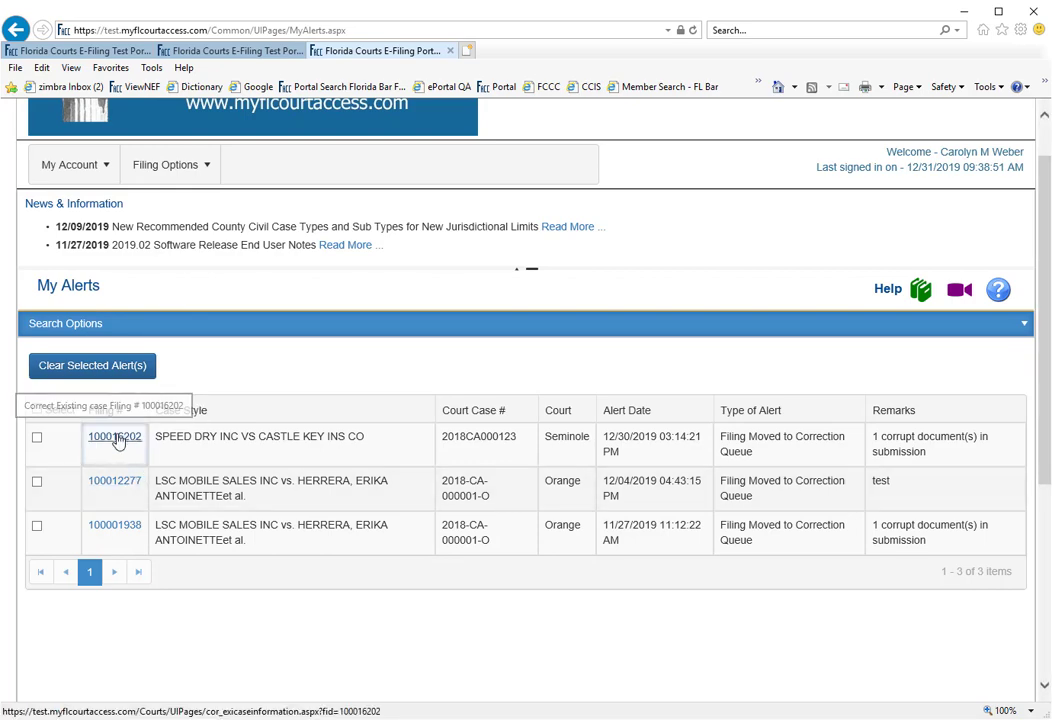
Open filing 100016202 and highlight the clerk's note about the corrupt document.
{"action": "left_click", "coordinate": [118, 442]}
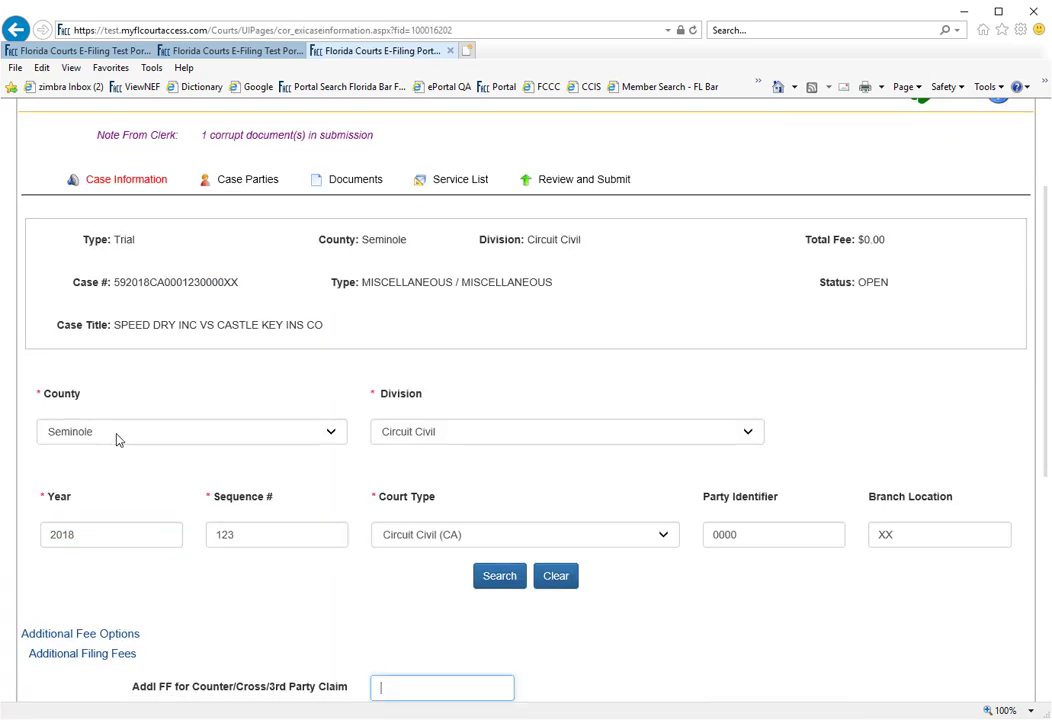
{"action": "left_click_drag", "start_coordinate": [1044, 342], "coordinate": [1044, 256]}
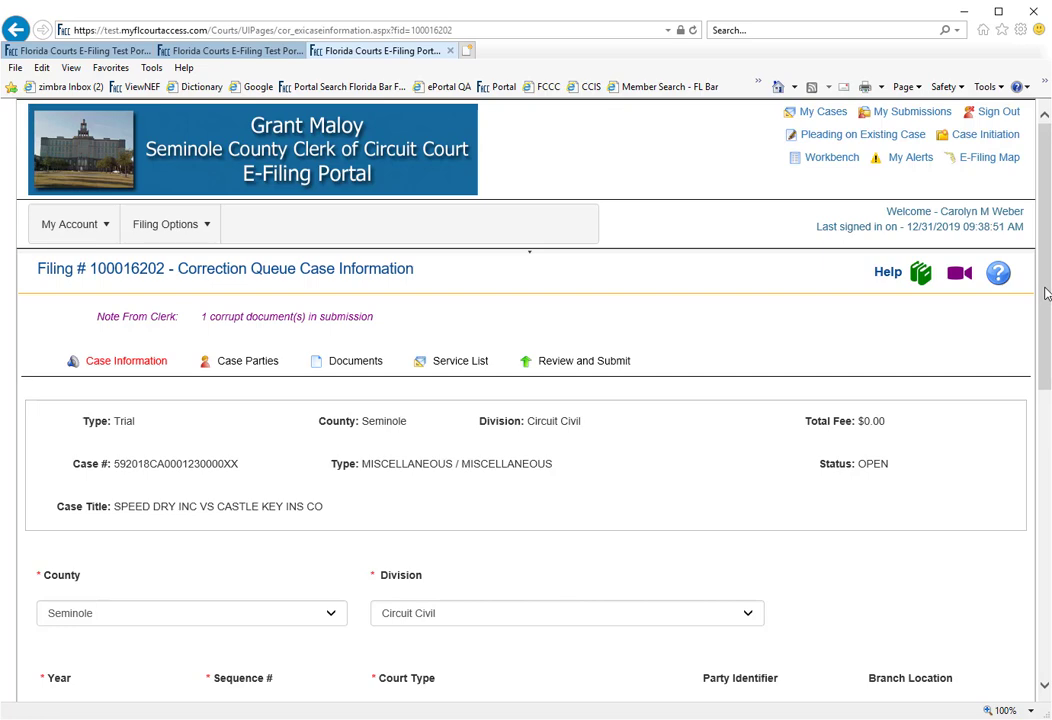
{"action": "triple_click", "coordinate": [858, 316]}
{"action": "scroll", "coordinate": [857, 441], "scroll_direction": "down", "scroll_amount": 2}
{"action": "scroll", "coordinate": [857, 441], "scroll_direction": "down", "scroll_amount": 2}
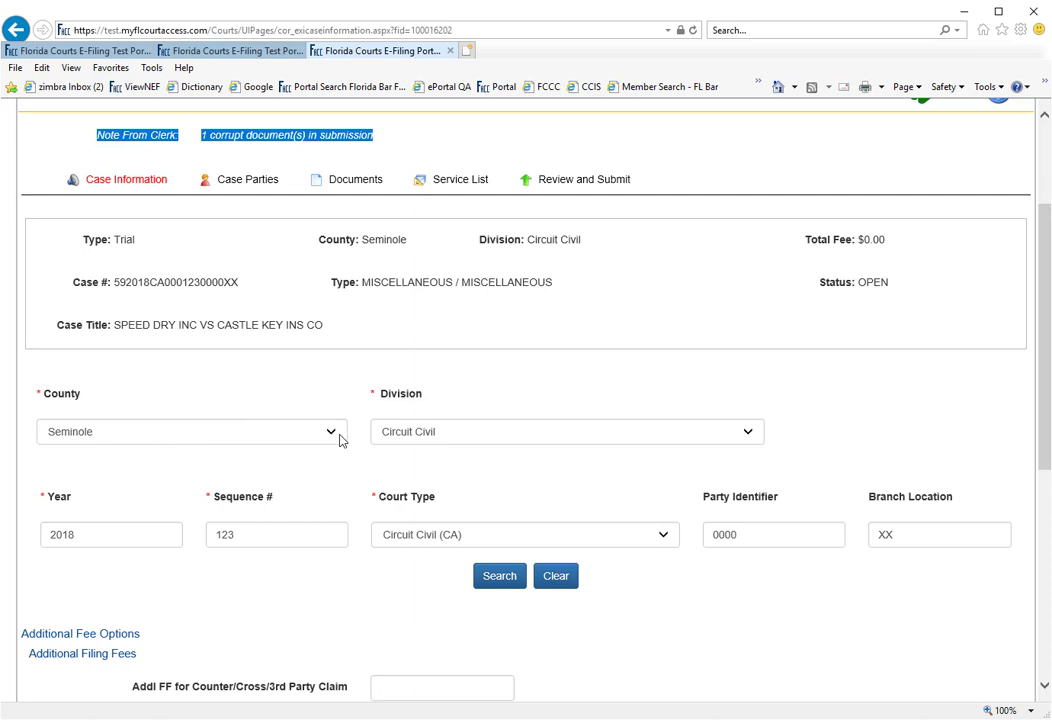
Keep Seminole selected as the filing's county.
{"action": "left_click", "coordinate": [335, 441]}
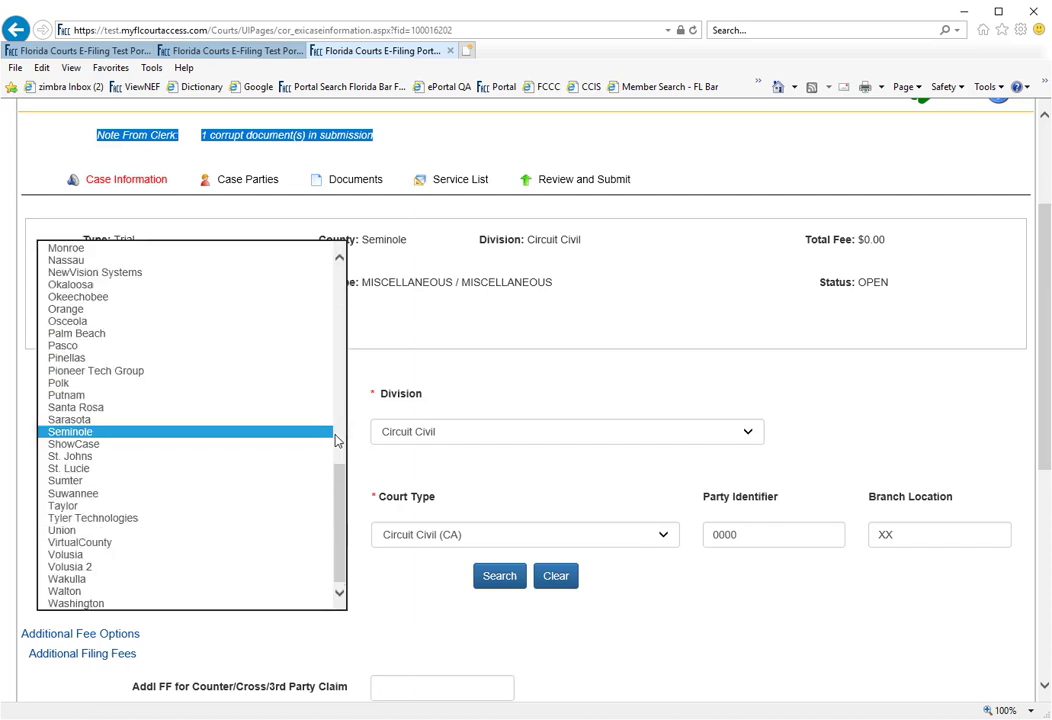
{"action": "left_click", "coordinate": [218, 434]}
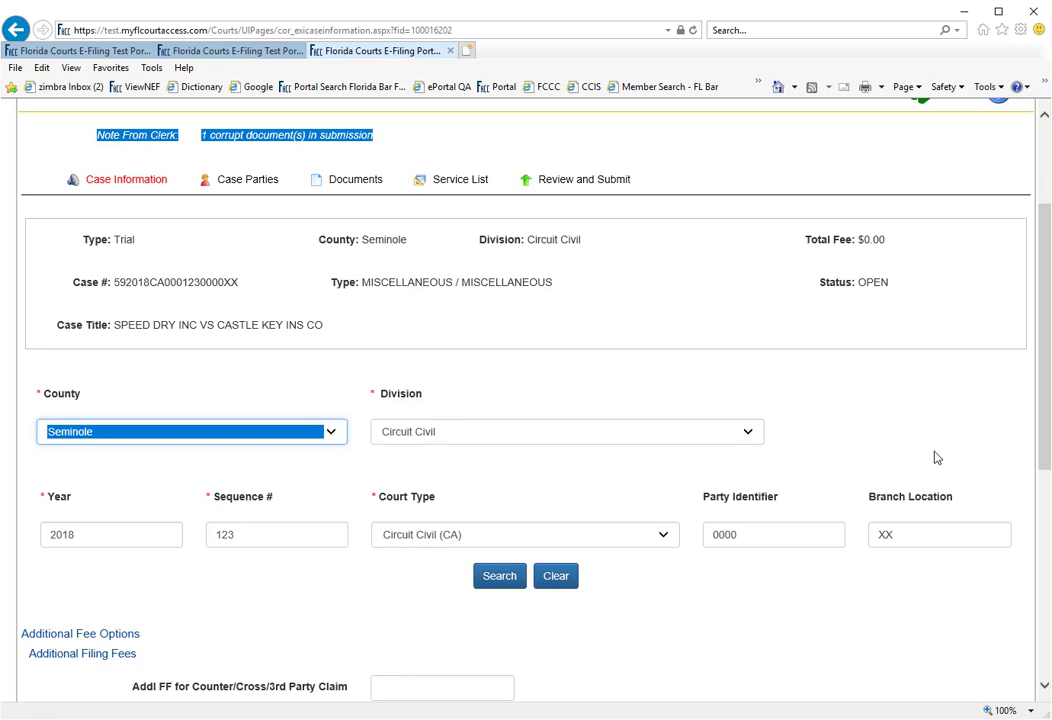
{"action": "scroll", "coordinate": [934, 457], "scroll_direction": "up", "scroll_amount": 3}
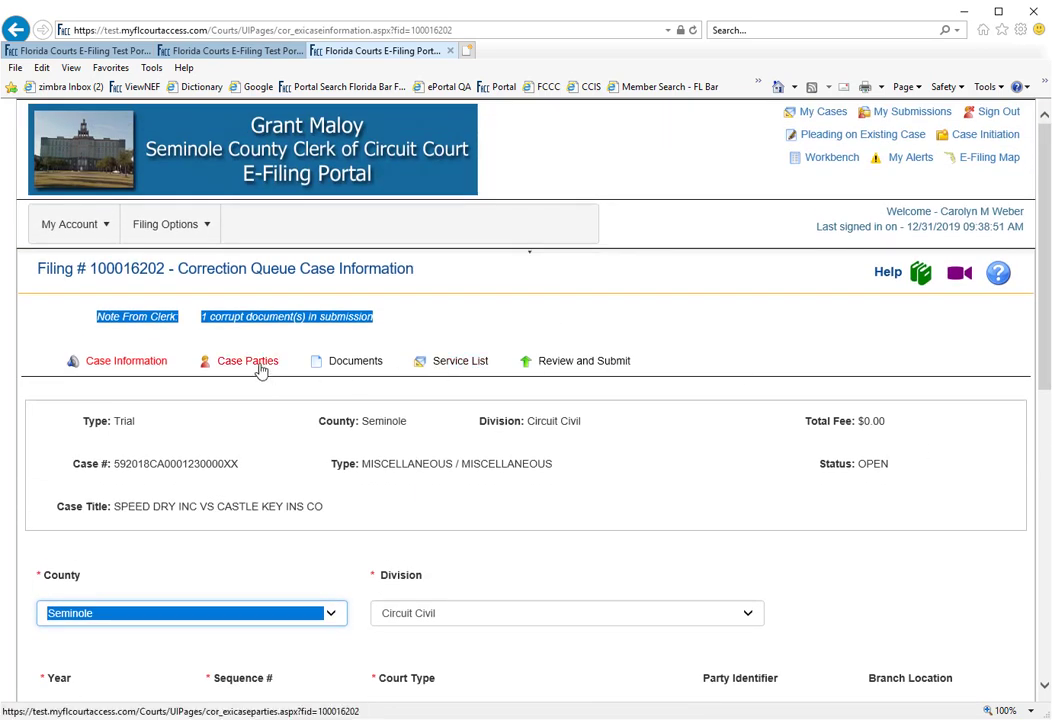
View the filing's Case Parties and scroll down past the parties list.
{"action": "left_click", "coordinate": [260, 369]}
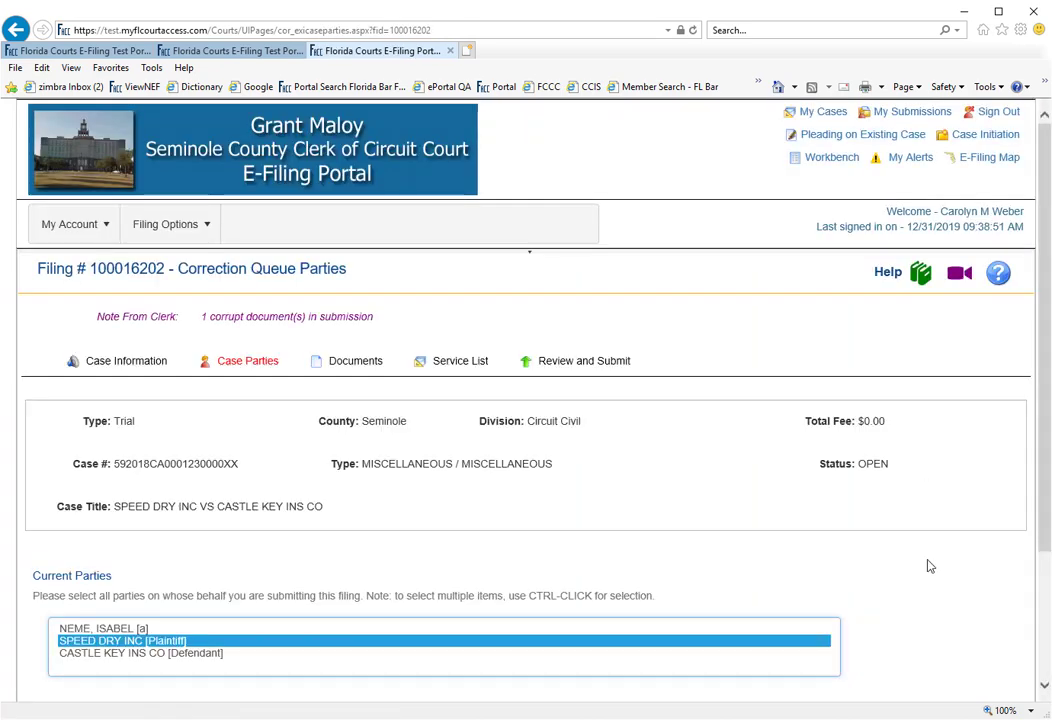
{"action": "scroll", "coordinate": [927, 566], "scroll_direction": "down", "scroll_amount": 2}
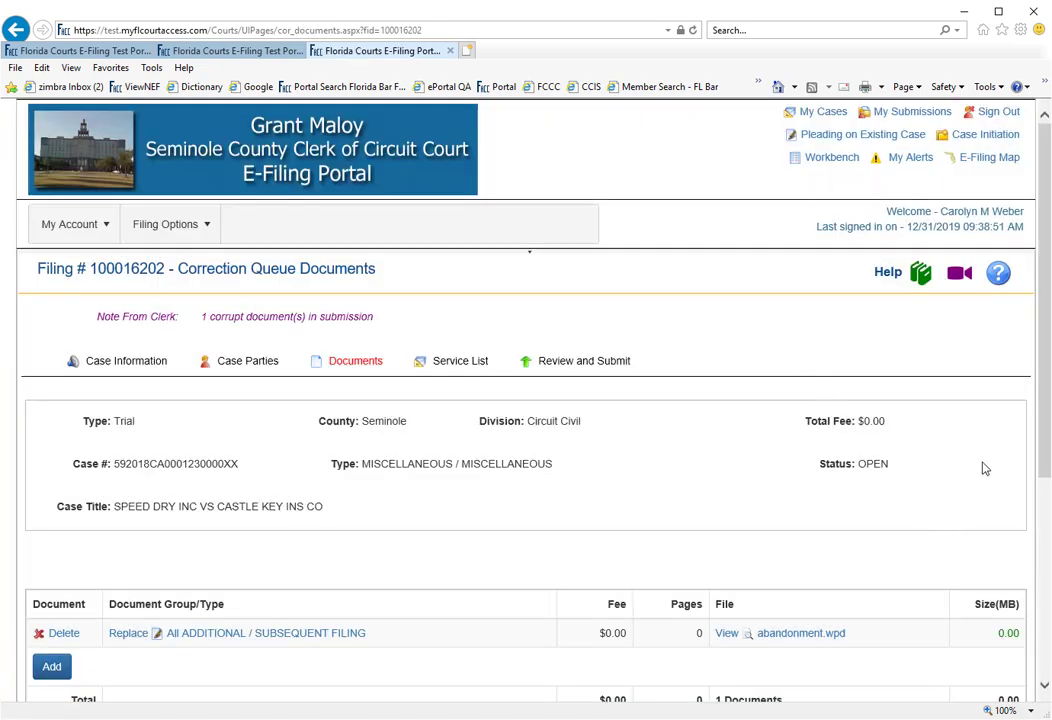
{"action": "scroll", "coordinate": [985, 467], "scroll_direction": "down", "scroll_amount": 1}
{"action": "scroll", "coordinate": [985, 467], "scroll_direction": "down", "scroll_amount": 2}
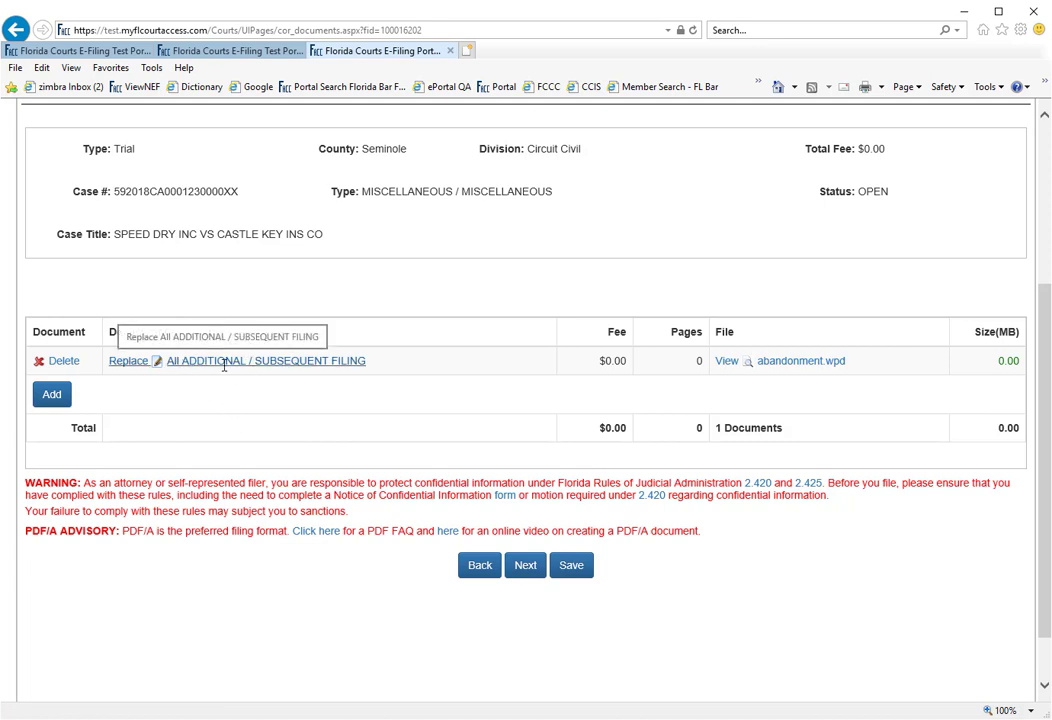
Replace abandonment.wpd with A_PDF_A_Document.pdf from eFiling Test Docs as ADDITIONAL / SUBSEQUENT FILING.
{"action": "left_click", "coordinate": [224, 361]}
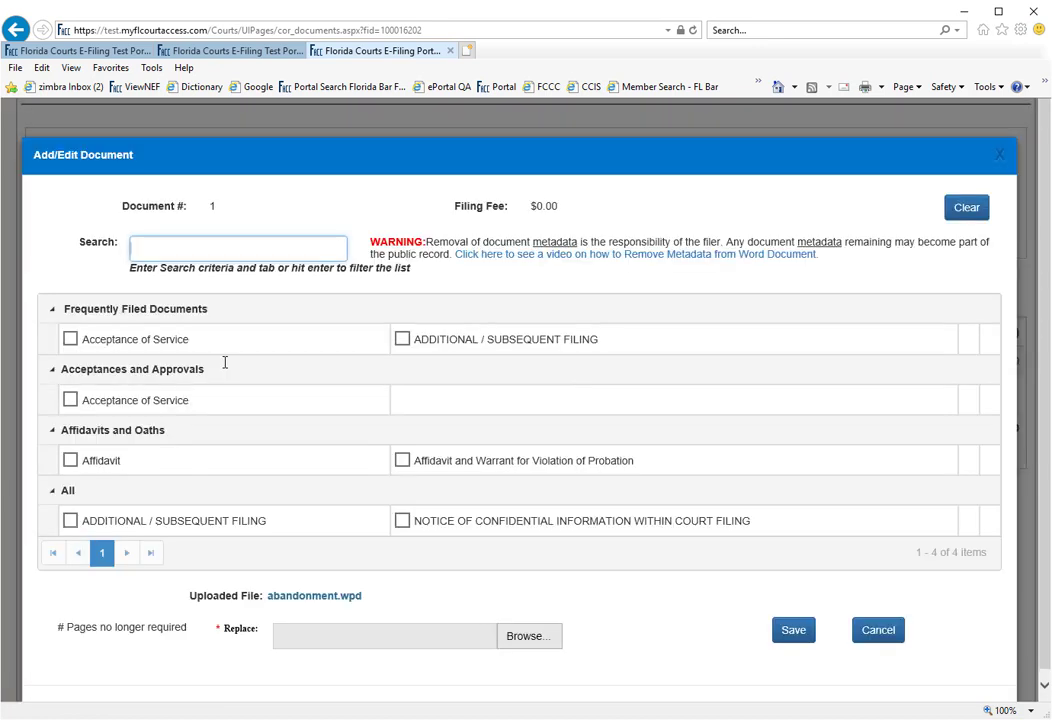
{"action": "left_click", "coordinate": [70, 520]}
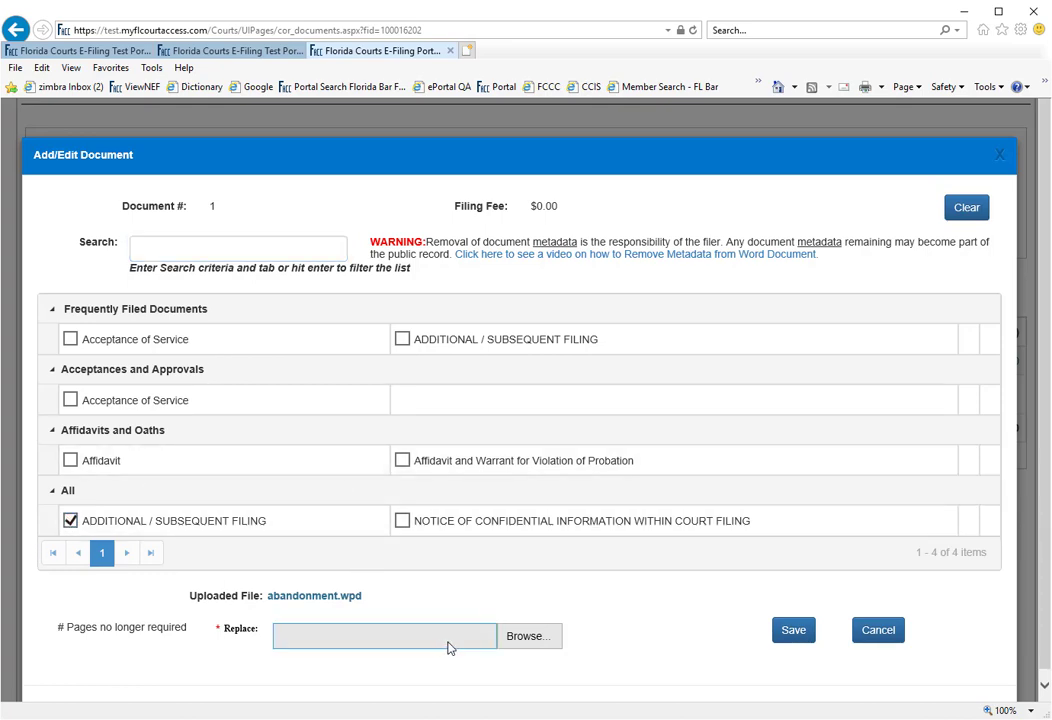
{"action": "left_click", "coordinate": [523, 641]}
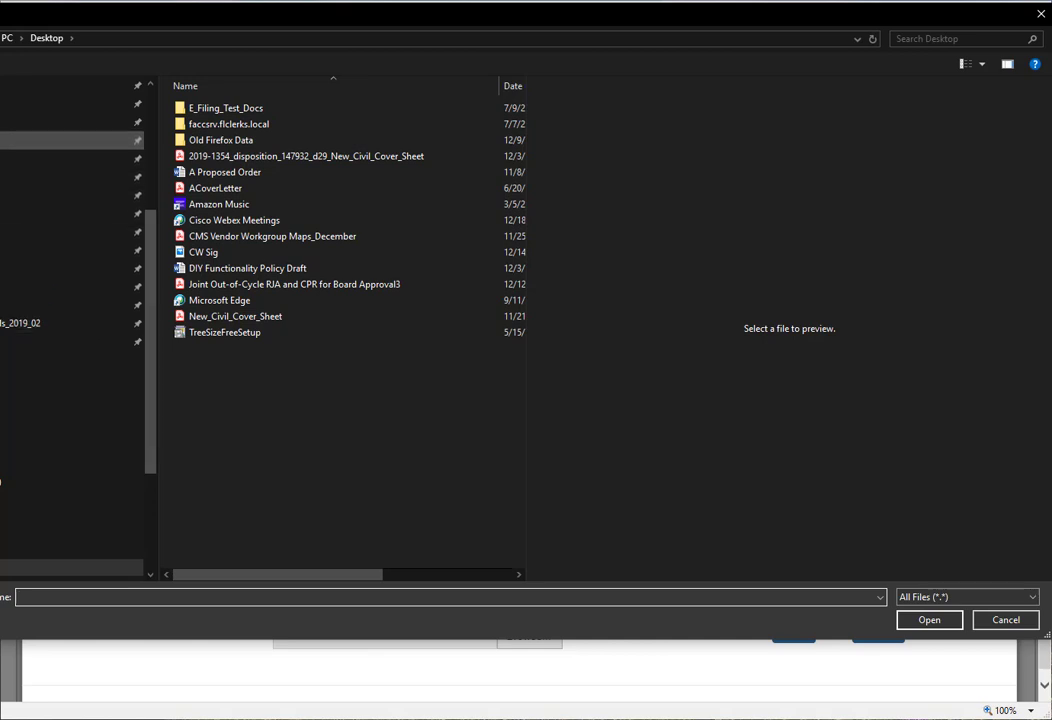
{"action": "left_click", "coordinate": [70, 140]}
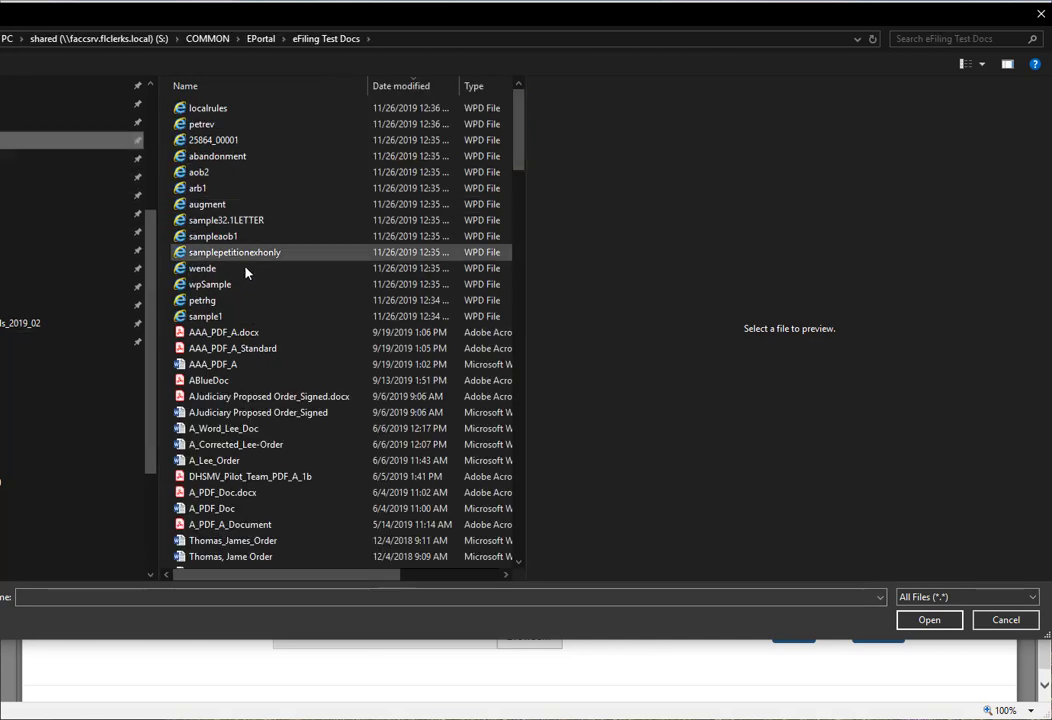
{"action": "left_click", "coordinate": [226, 526]}
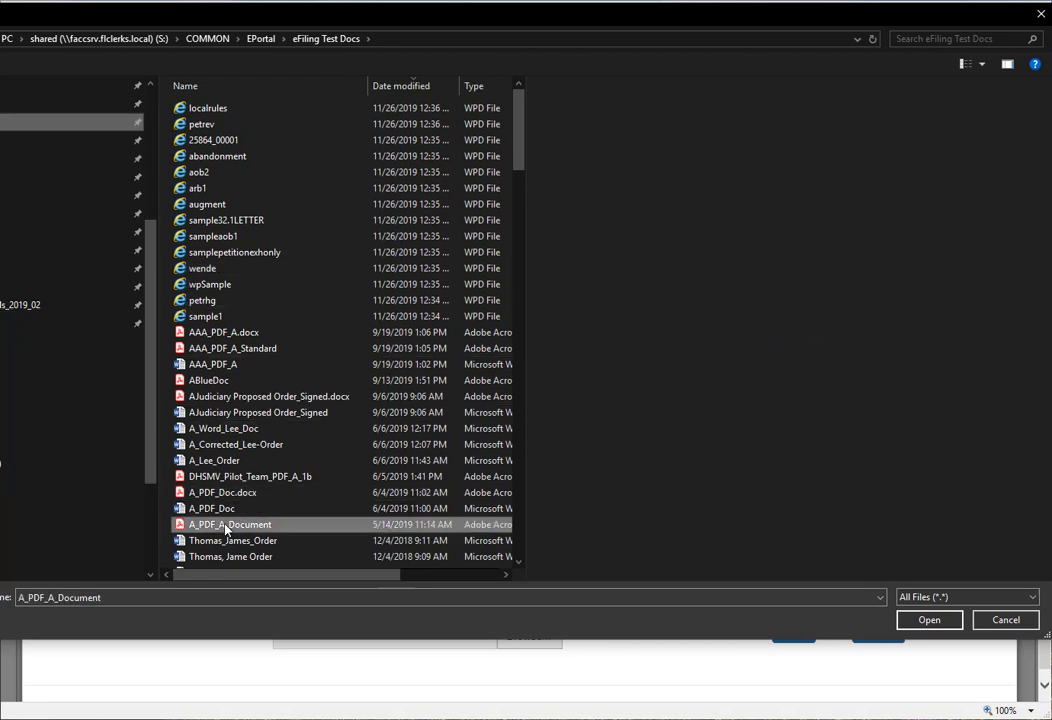
{"action": "left_click", "coordinate": [930, 621]}
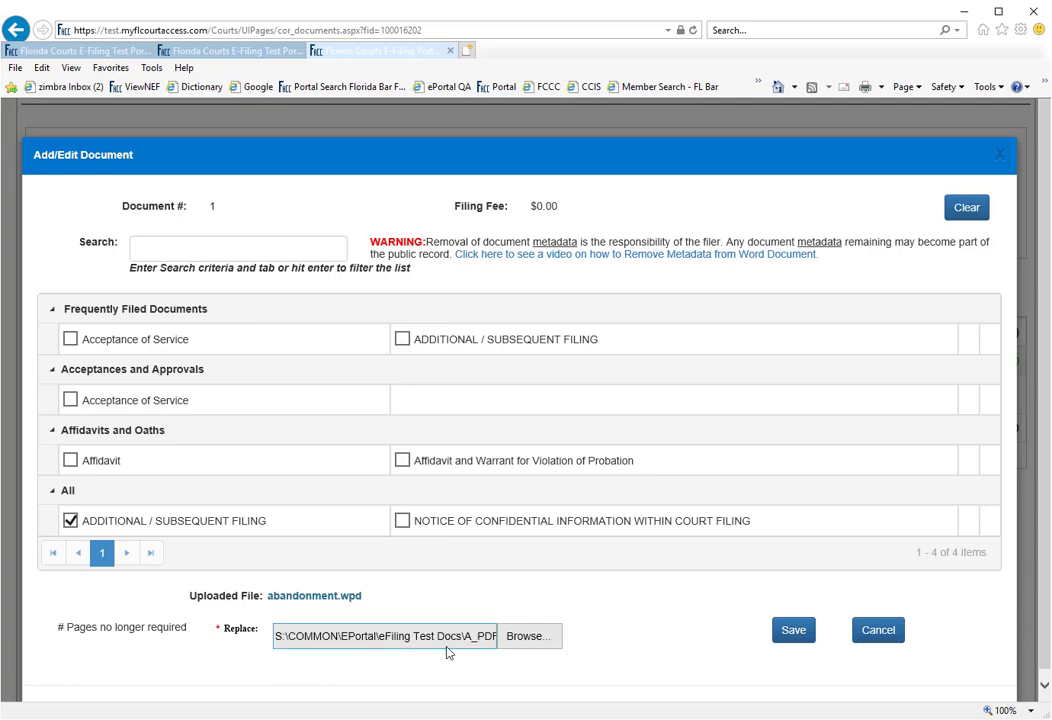
{"action": "left_click", "coordinate": [788, 632]}
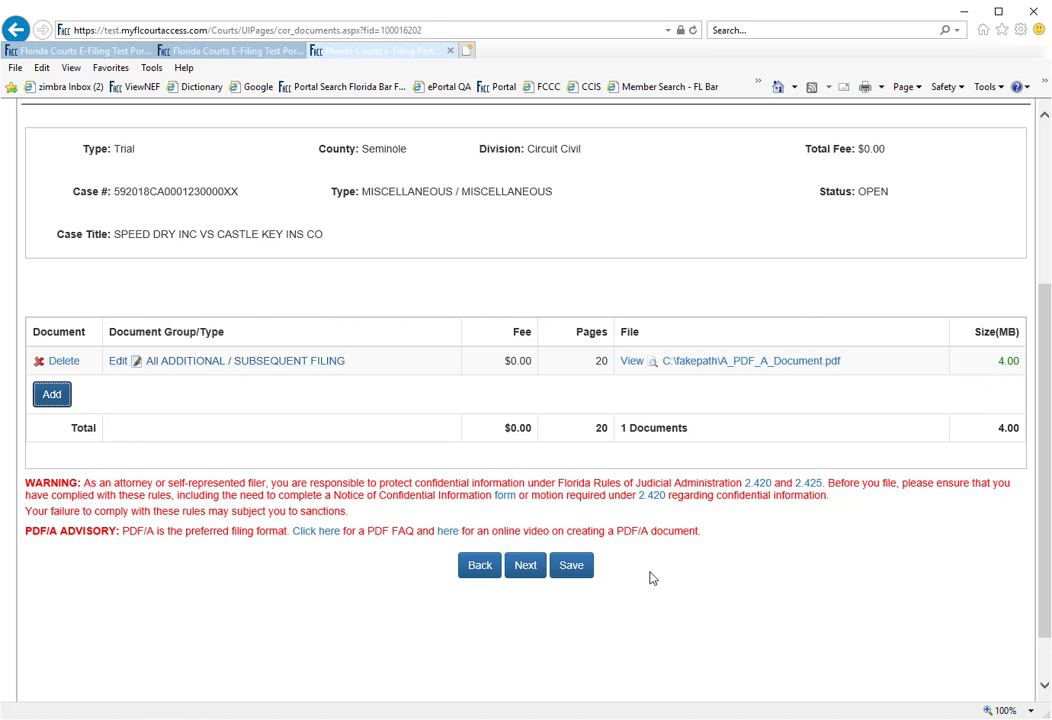
Save Documents and the Service List to reach the Review and Submit page.
{"action": "left_click", "coordinate": [529, 573]}
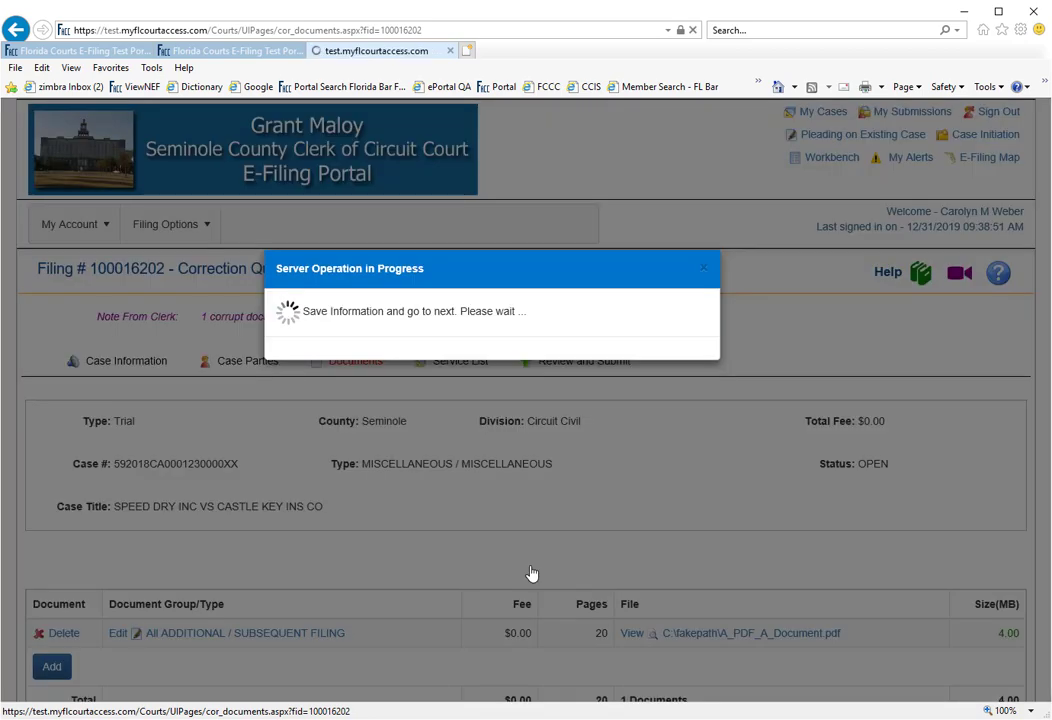
{"action": "scroll", "coordinate": [790, 555], "scroll_direction": "down", "scroll_amount": 1}
{"action": "scroll", "coordinate": [792, 552], "scroll_direction": "down", "scroll_amount": 1}
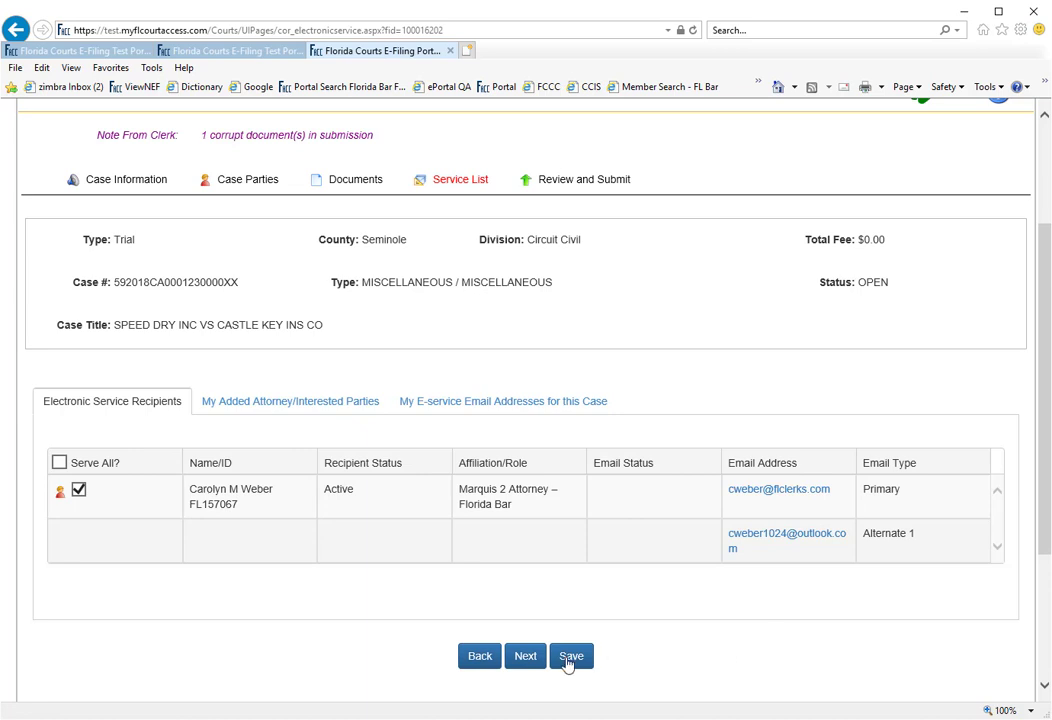
{"action": "left_click", "coordinate": [525, 657]}
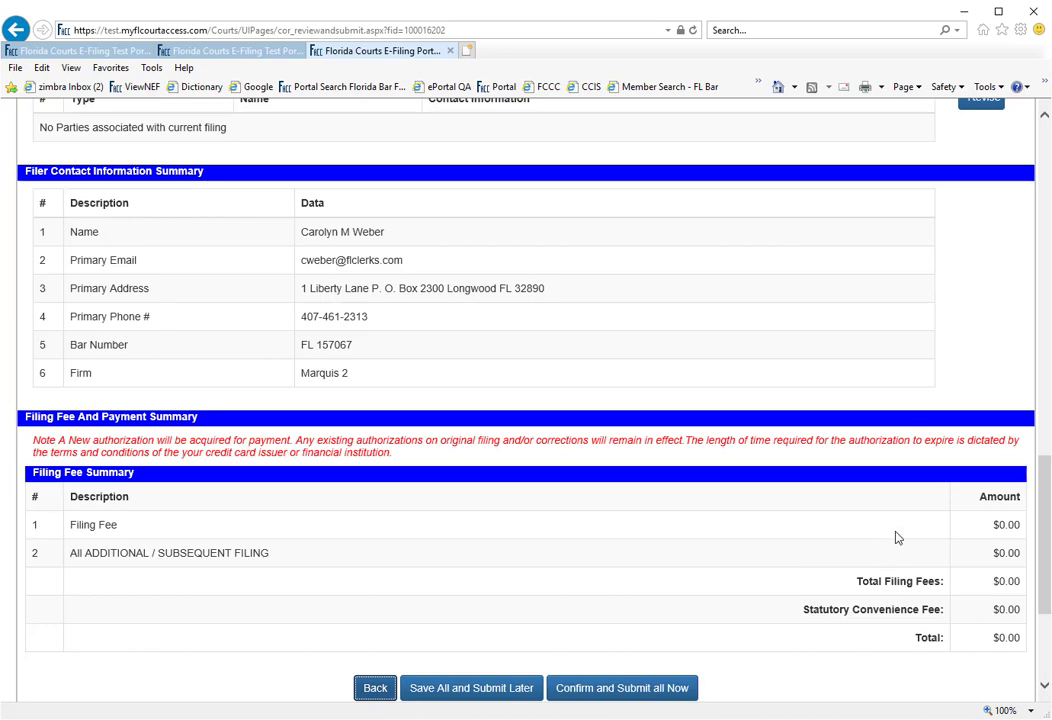
{"action": "left_click_drag", "start_coordinate": [1046, 542], "coordinate": [1024, 570]}
Submit filing 100016202 and verify My Alerts now lists only two correction-queue filings.
{"action": "left_click", "coordinate": [632, 575]}
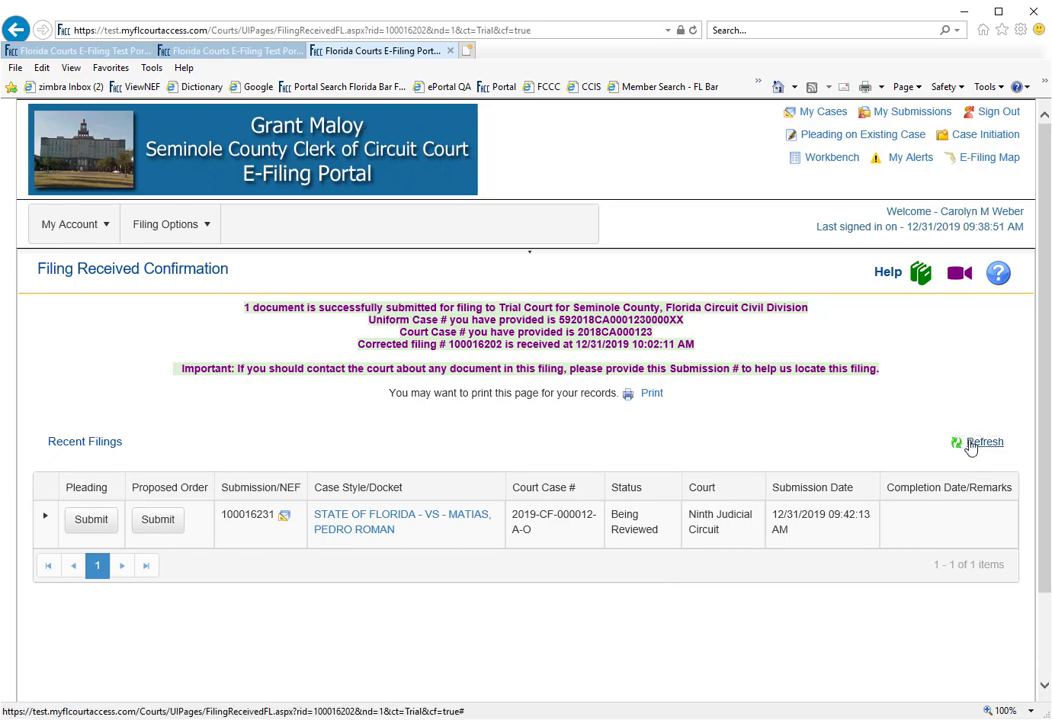
{"action": "left_click", "coordinate": [978, 447]}
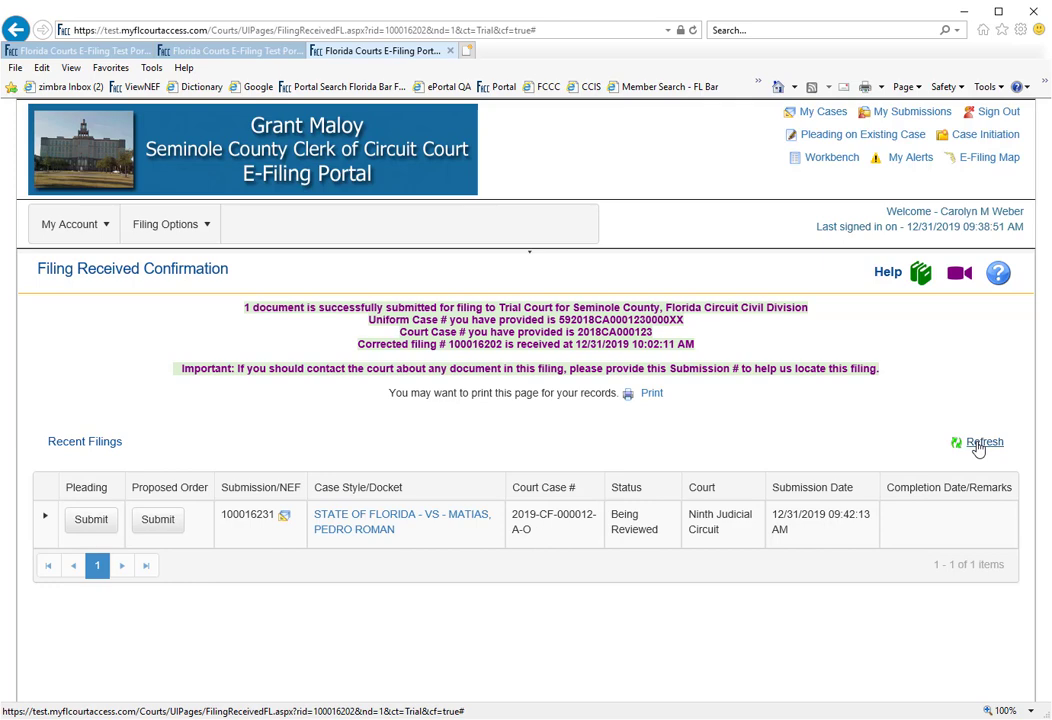
{"action": "left_click", "coordinate": [910, 158]}
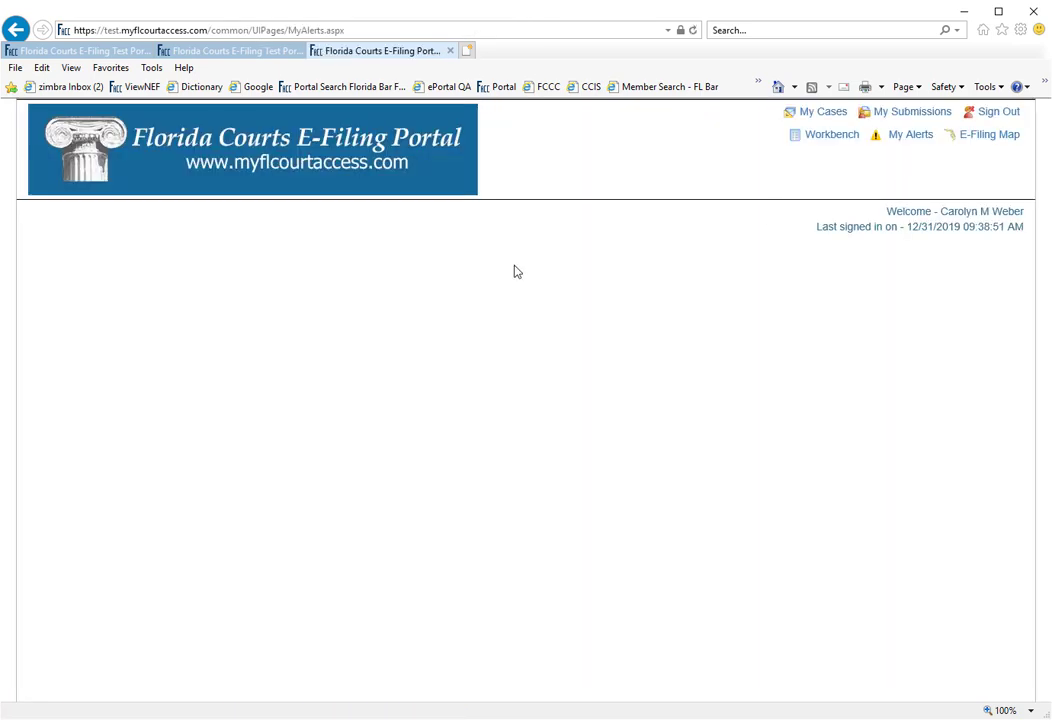
{"action": "scroll", "coordinate": [727, 456], "scroll_direction": "down", "scroll_amount": 3}
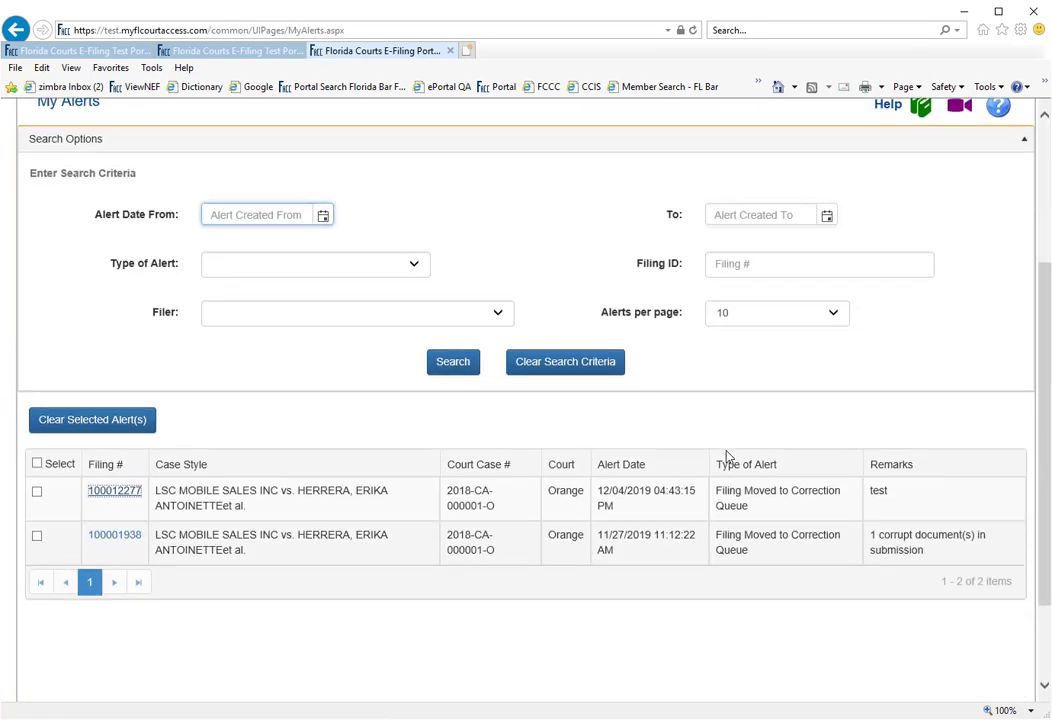